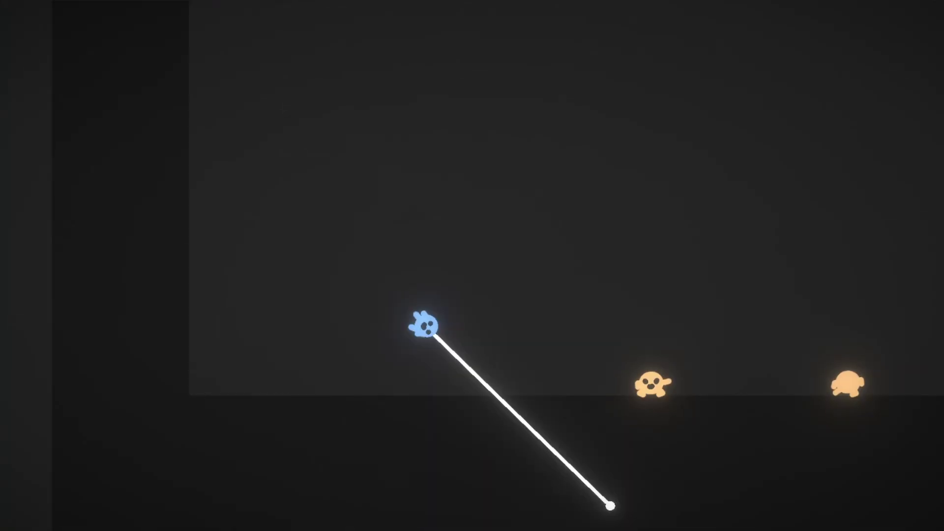
{"action": "scroll", "coordinate": [256, 229], "scroll_direction": "down", "scroll_amount": 15}
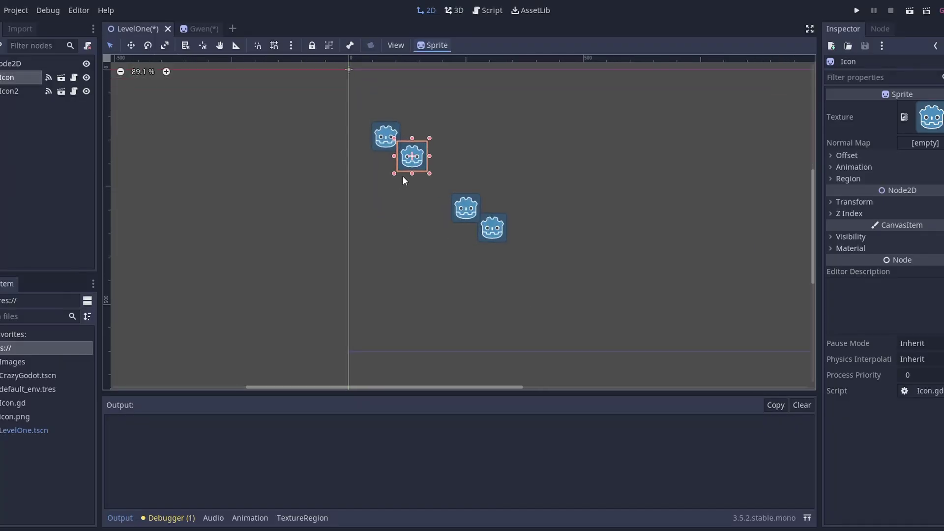
- Move the Icon sprite in the LevelOne scene to about (214, 198), and from there farther right and slightly up
{"action": "left_click_drag", "start_coordinate": [411, 169], "coordinate": [459, 178]}
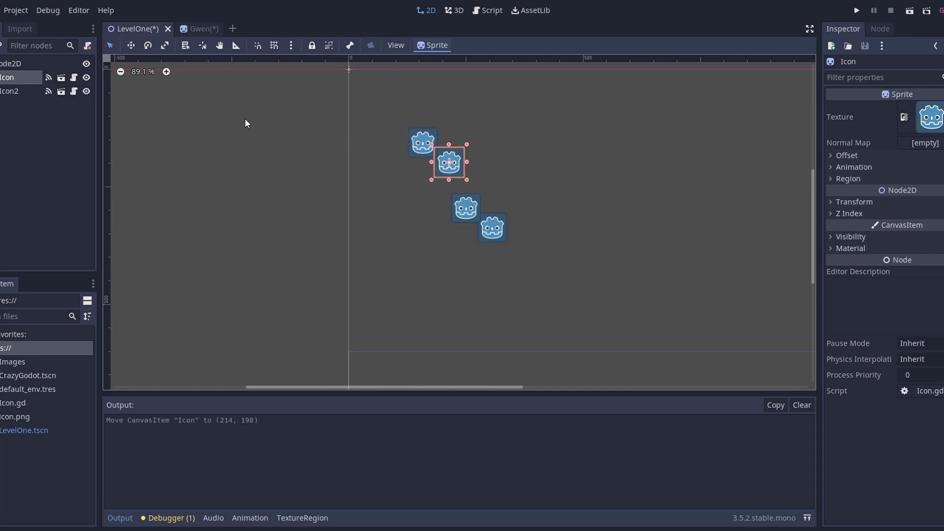
{"action": "left_click_drag", "start_coordinate": [469, 147], "coordinate": [684, 105]}
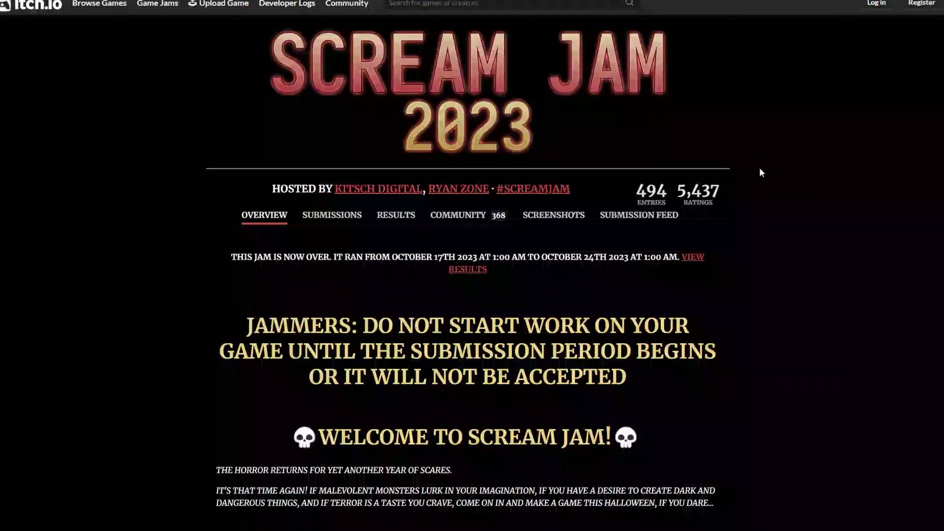
- Switch to the itch.io page for Scream Jam 2023 and read its overview and the section about the jam
{"action": "scroll", "coordinate": [725, 102], "scroll_direction": "down", "scroll_amount": 3}
{"action": "scroll", "coordinate": [723, 103], "scroll_direction": "up", "scroll_amount": 3}
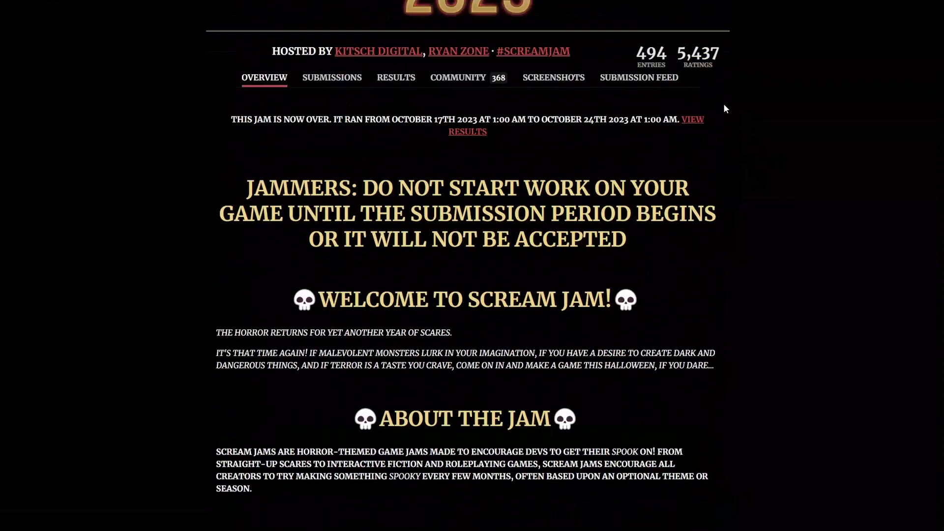
{"action": "scroll", "coordinate": [741, 156], "scroll_direction": "down", "scroll_amount": 13}
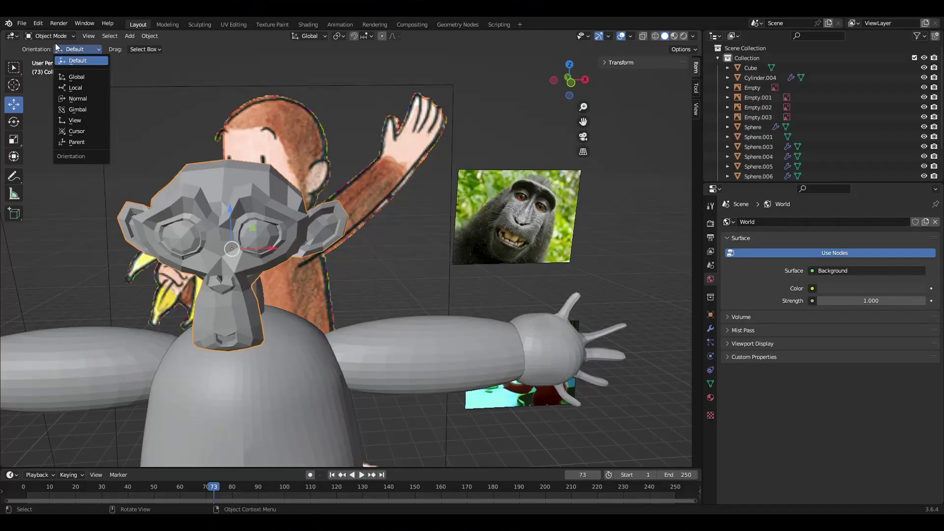
{"action": "left_click", "coordinate": [50, 58]}
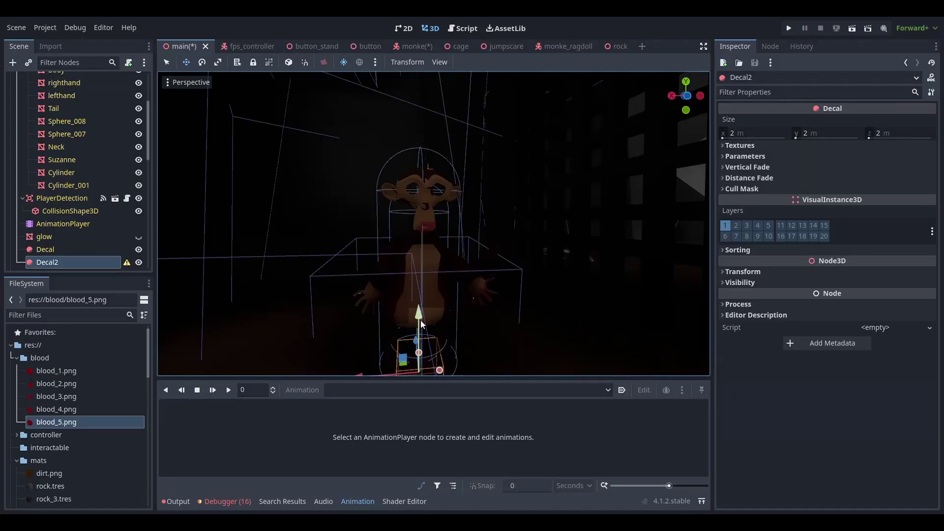
- Switch to Godot and raise the Decal2 node vertically on the monkey to about head height in the main scene
{"action": "left_click_drag", "start_coordinate": [421, 324], "coordinate": [428, 163]}
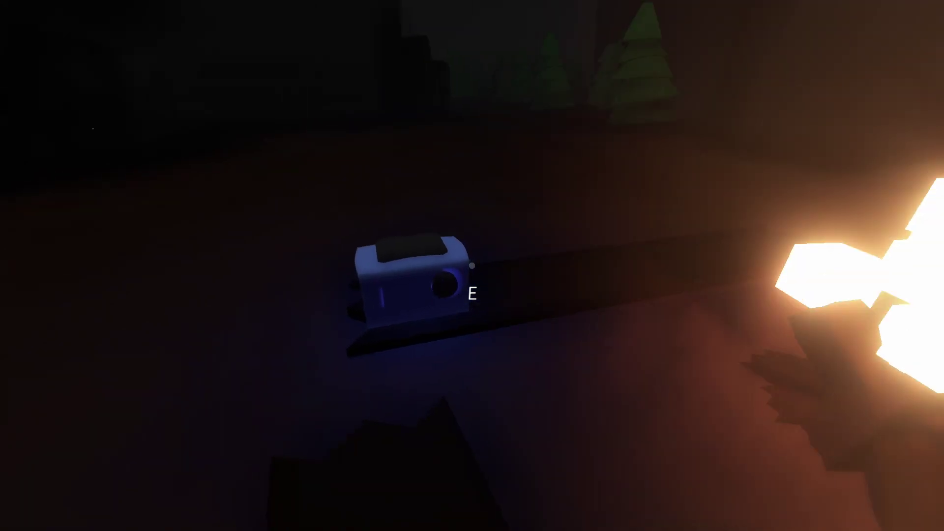
{"action": "key", "text": "s"}
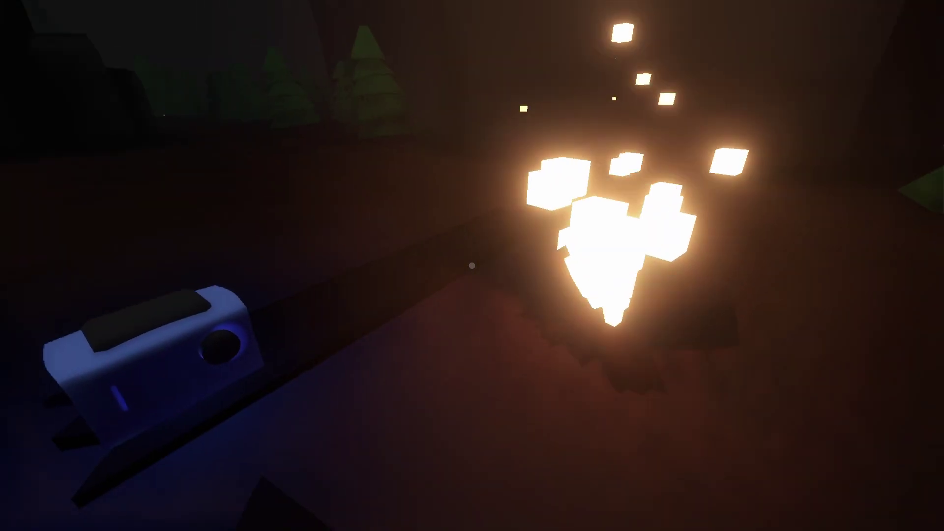
{"action": "key", "text": "s"}
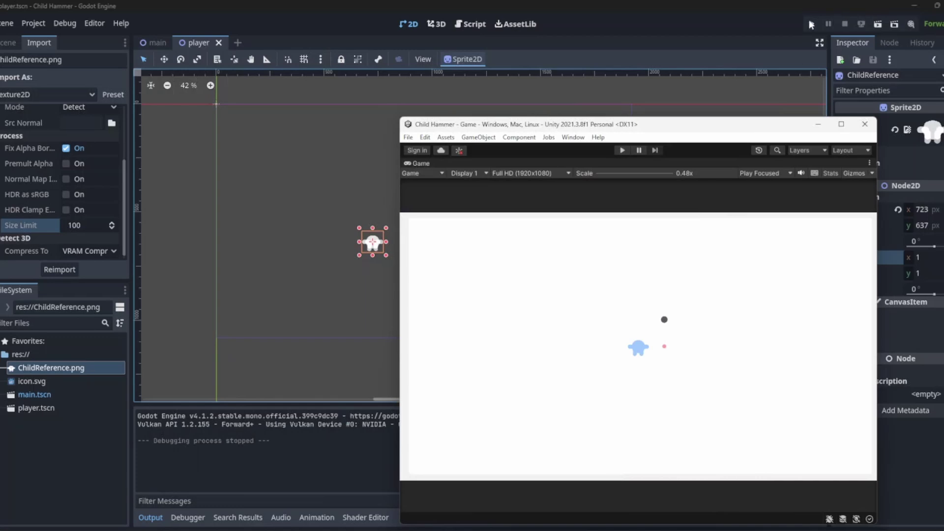
- Run the Child Hammer project in Godot and bring its game window in front of the Unity version, repositioning it for comparison
{"action": "left_click", "coordinate": [812, 24]}
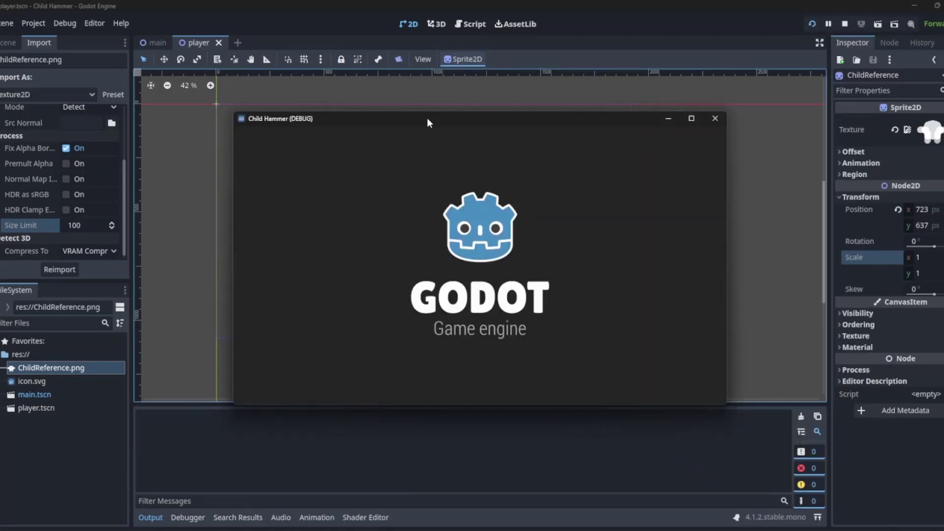
{"action": "key", "text": "alt+Tab"}
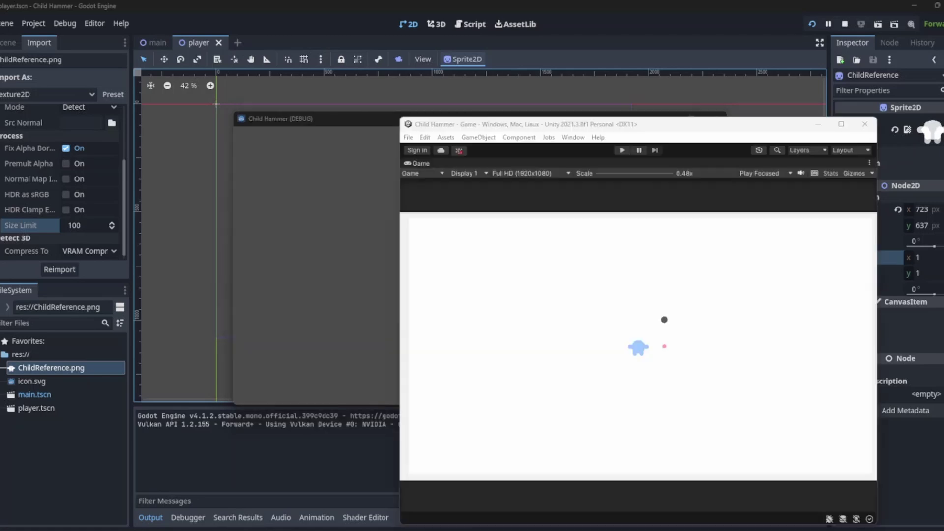
{"action": "left_click", "coordinate": [329, 118]}
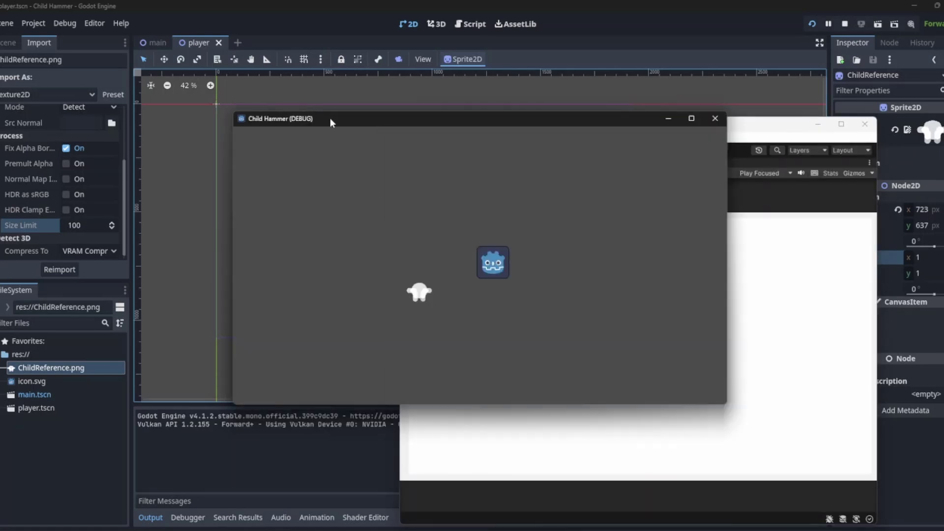
{"action": "left_click_drag", "start_coordinate": [330, 118], "coordinate": [497, 42]}
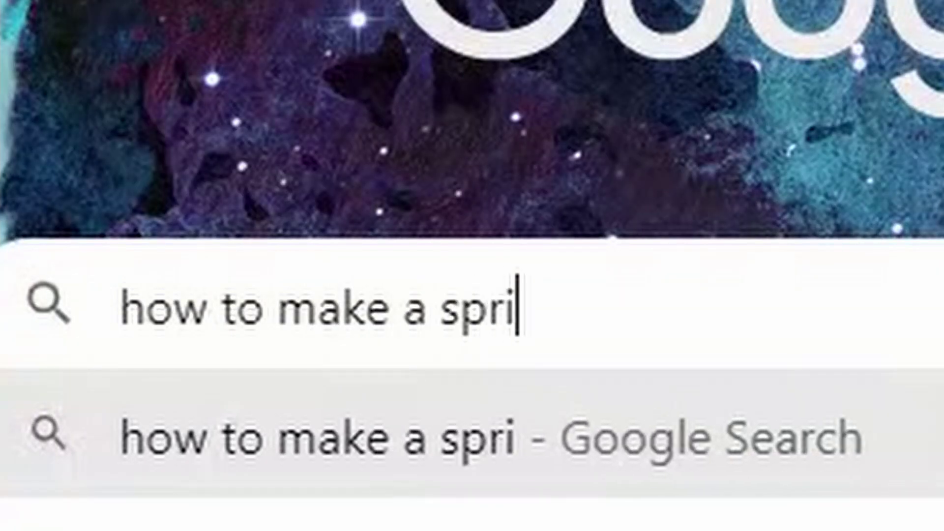
- Switch to Google and enter the queries "how to make a spring???" and "how can I make a stable rope?"
{"action": "type", "text": "ng???"}
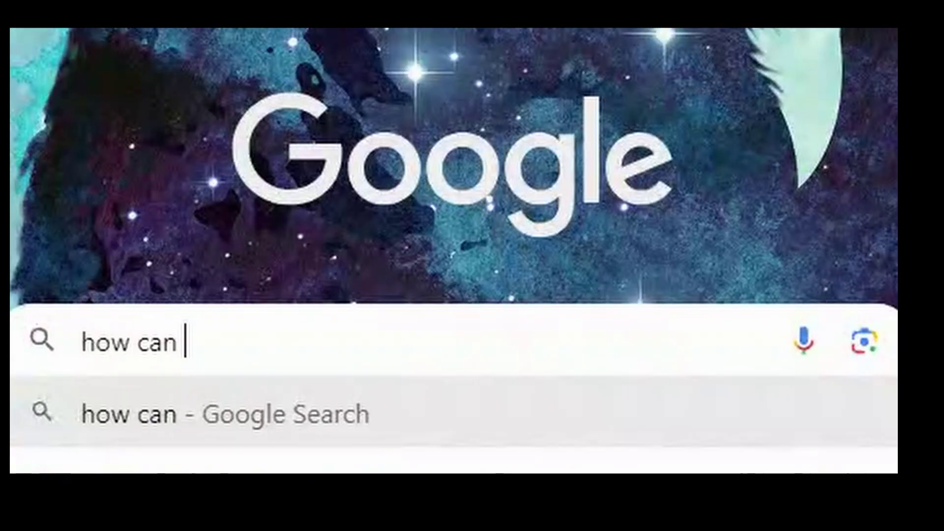
{"action": "type", "text": "I make a stable rope?"}
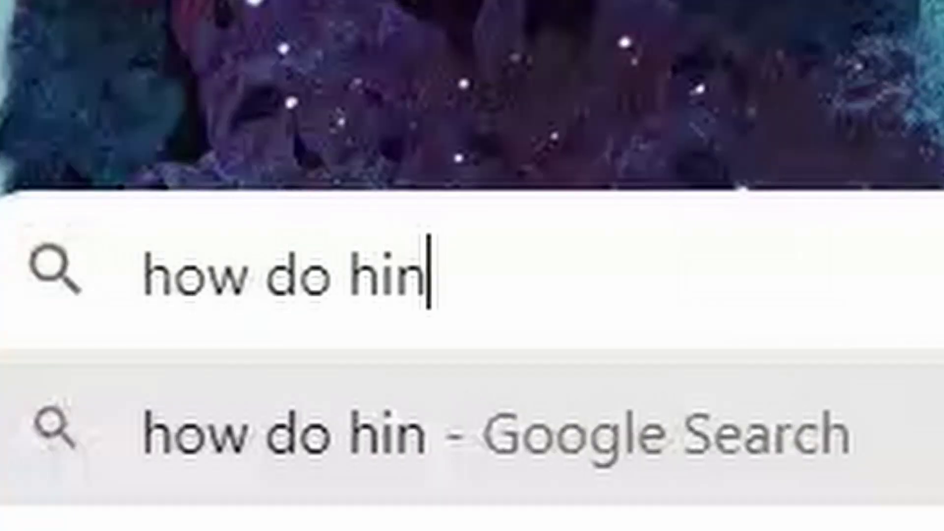
- Enter the Google query "how do hinge joints work/?"
{"action": "type", "text": "ints work"}
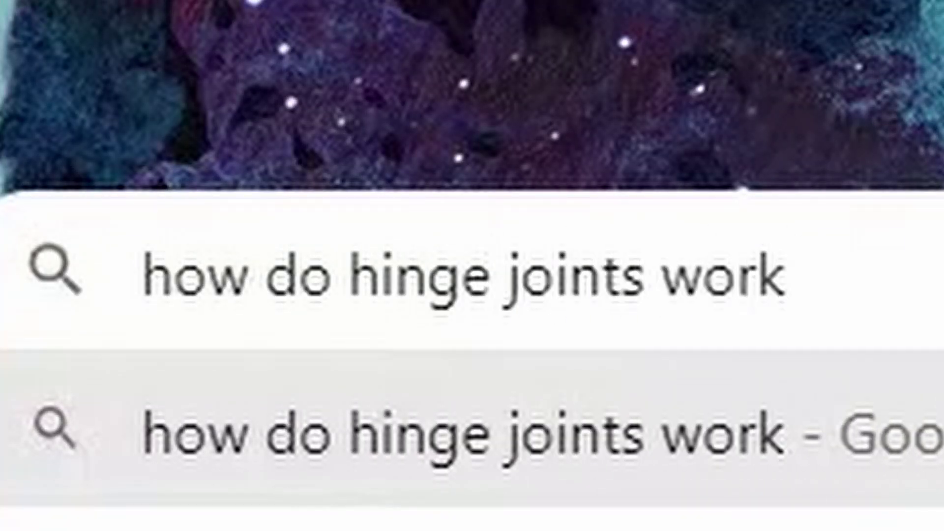
{"action": "type", "text": "/?"}
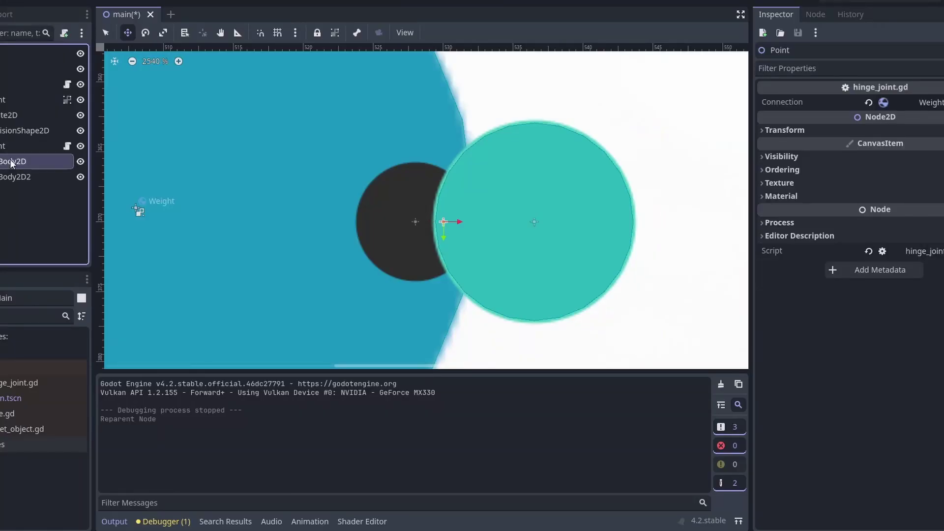
- Switch to Godot, assign the first RigidBody2D as the Point node's Connection in the main scene, and save the scene
{"action": "left_click_drag", "start_coordinate": [11, 164], "coordinate": [933, 117]}
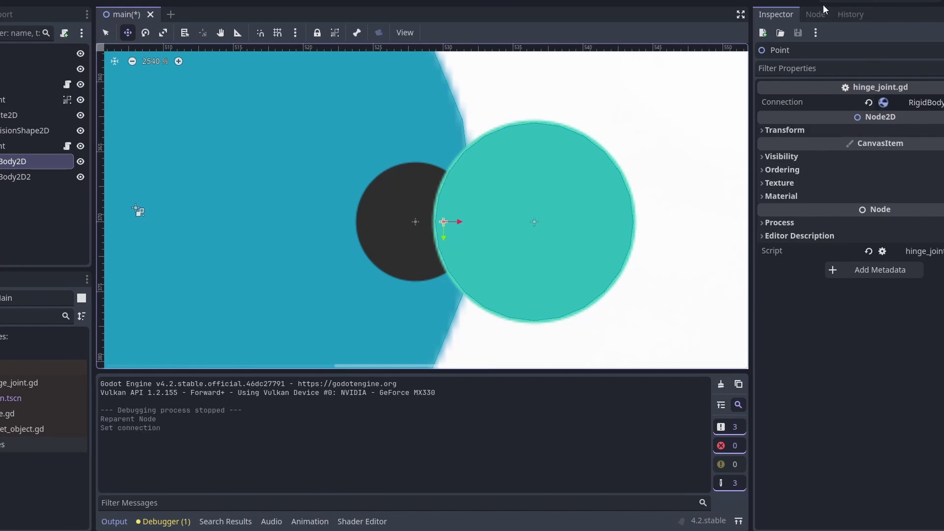
{"action": "key", "text": "ctrl+s"}
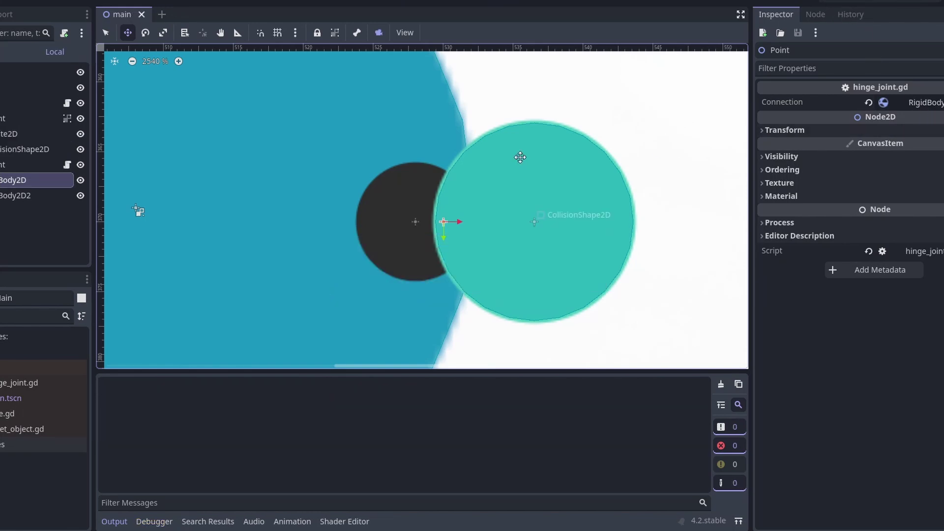
- Run the verlet test project and swing the rope around to test the weight's hinge connection
{"action": "key", "text": "F5"}
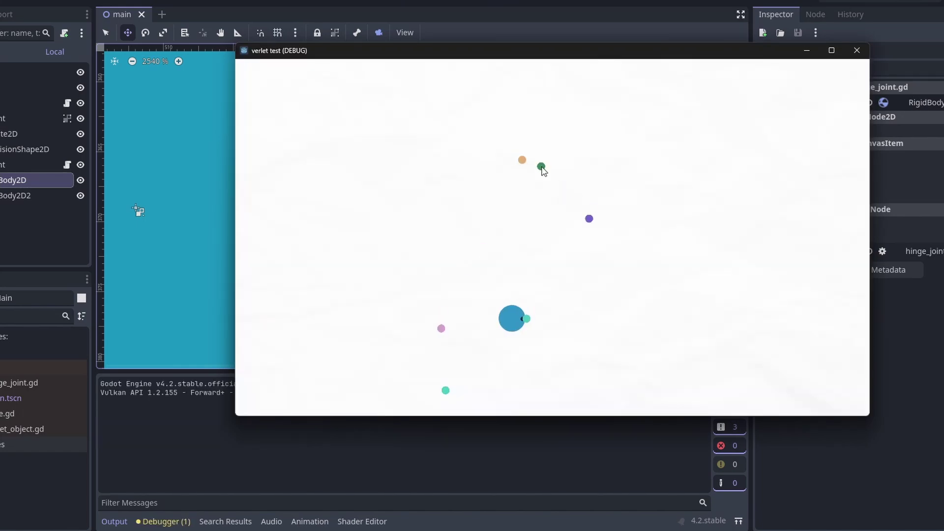
{"action": "left_click_drag", "start_coordinate": [525, 152], "coordinate": [580, 114]}
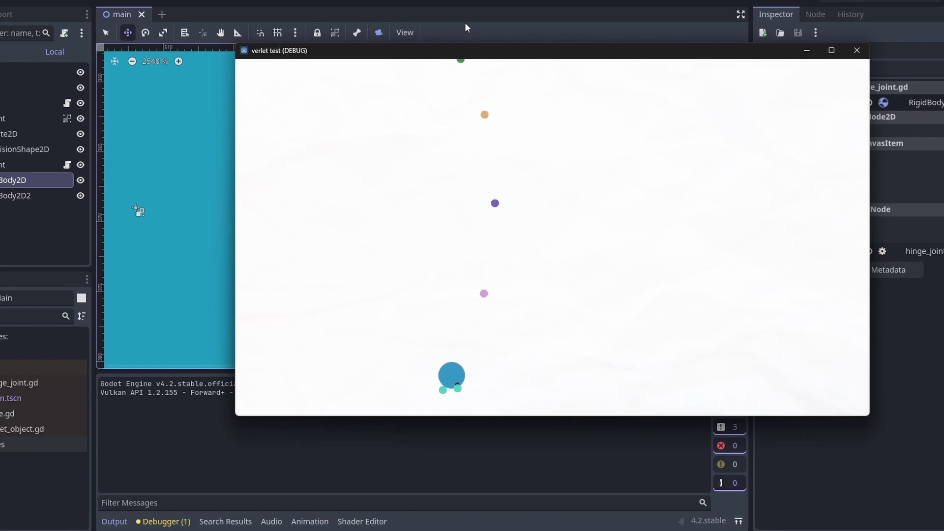
{"action": "left_click_drag", "start_coordinate": [503, 21], "coordinate": [406, 91]}
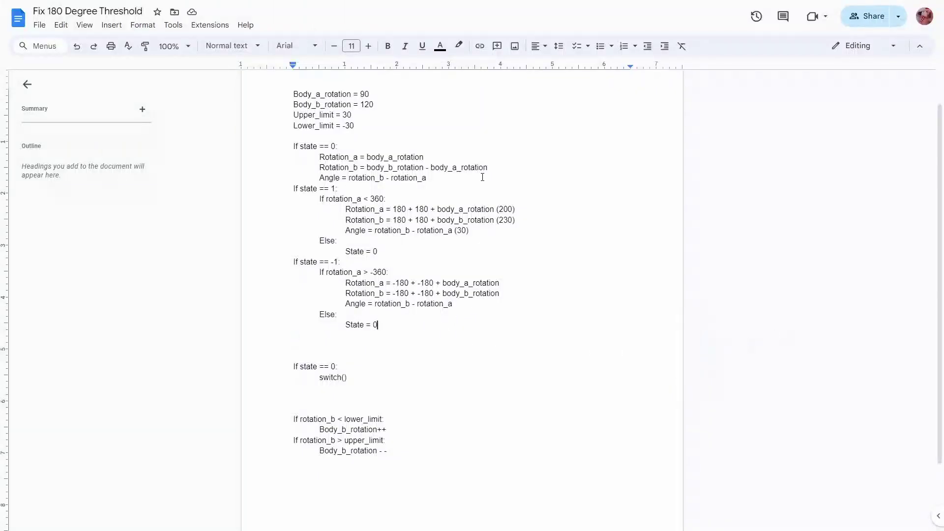
- Switch to the Google Docs document "Fix 180 Degree Threshold" and review its rotation-state pseudocode
{"action": "left_click_drag", "start_coordinate": [293, 96], "coordinate": [374, 157]}
{"action": "left_click", "coordinate": [392, 168]}
{"action": "scroll", "coordinate": [461, 218], "scroll_direction": "down", "scroll_amount": 2}
{"action": "scroll", "coordinate": [467, 220], "scroll_direction": "up", "scroll_amount": 3}
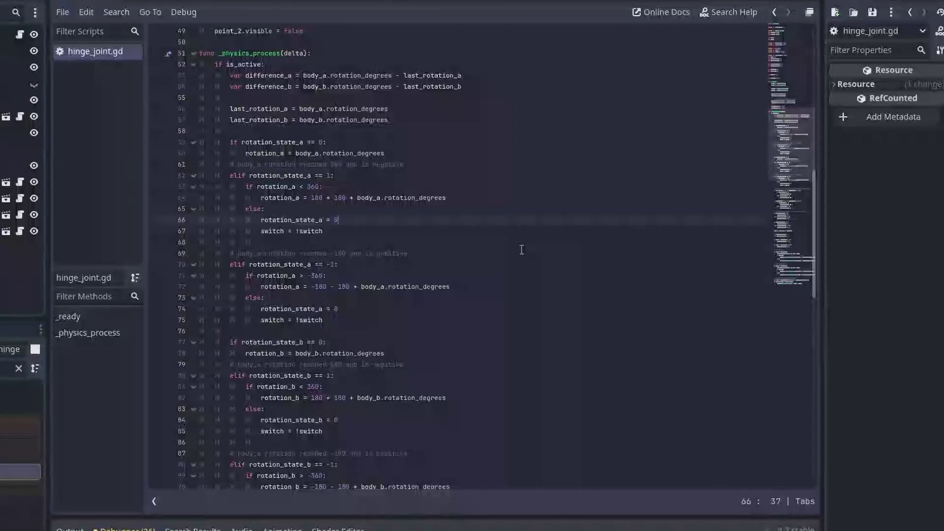
- Switch to Godot and review the rotation-state and rotation-difference logic in the _physics_process function of hinge_joint.gd
{"action": "scroll", "coordinate": [522, 249], "scroll_direction": "down", "scroll_amount": 5}
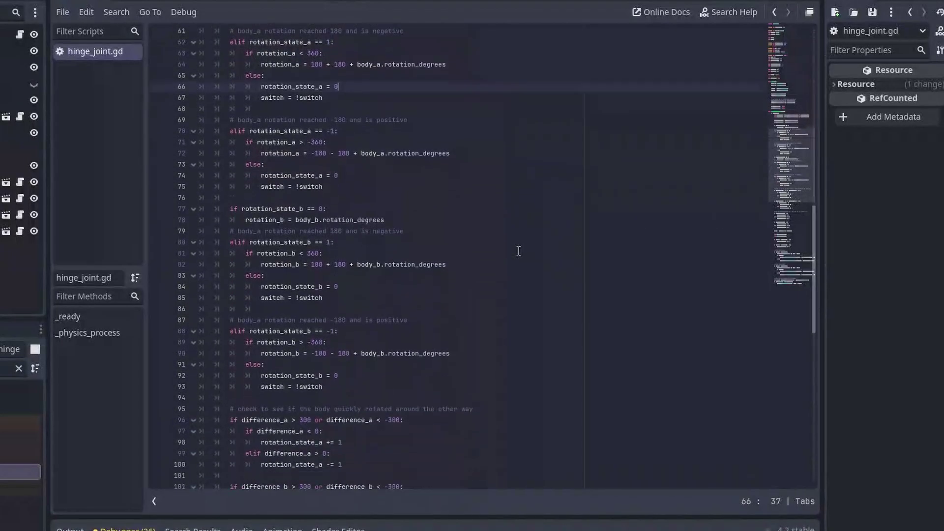
{"action": "scroll", "coordinate": [517, 251], "scroll_direction": "down", "scroll_amount": 7}
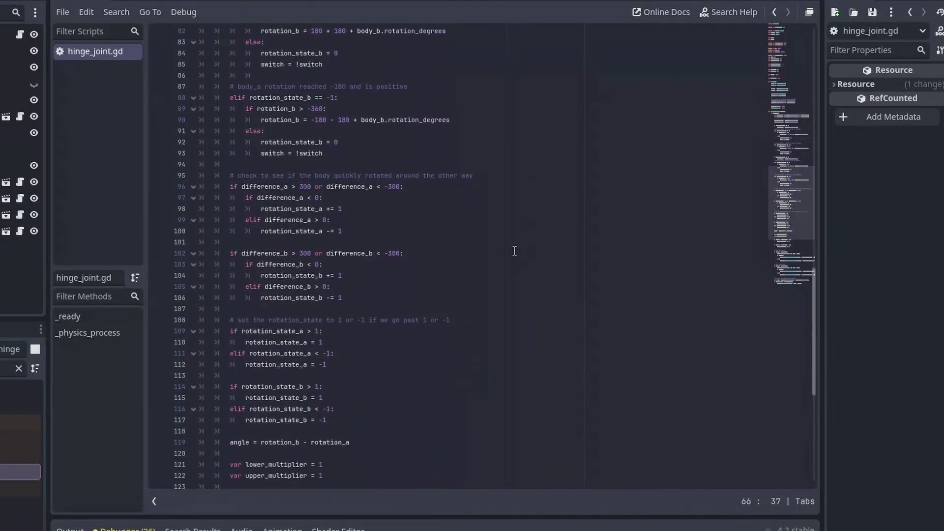
{"action": "scroll", "coordinate": [515, 251], "scroll_direction": "up", "scroll_amount": 2}
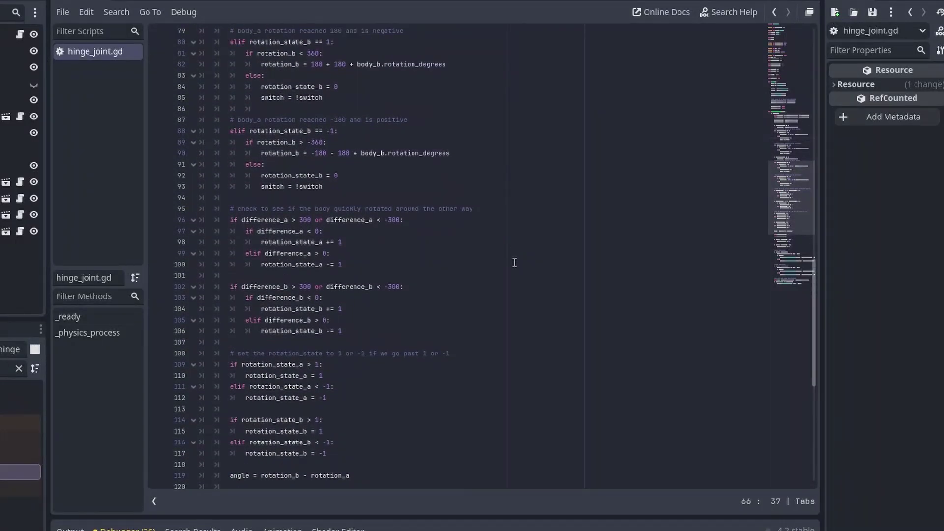
{"action": "scroll", "coordinate": [516, 269], "scroll_direction": "down", "scroll_amount": 1}
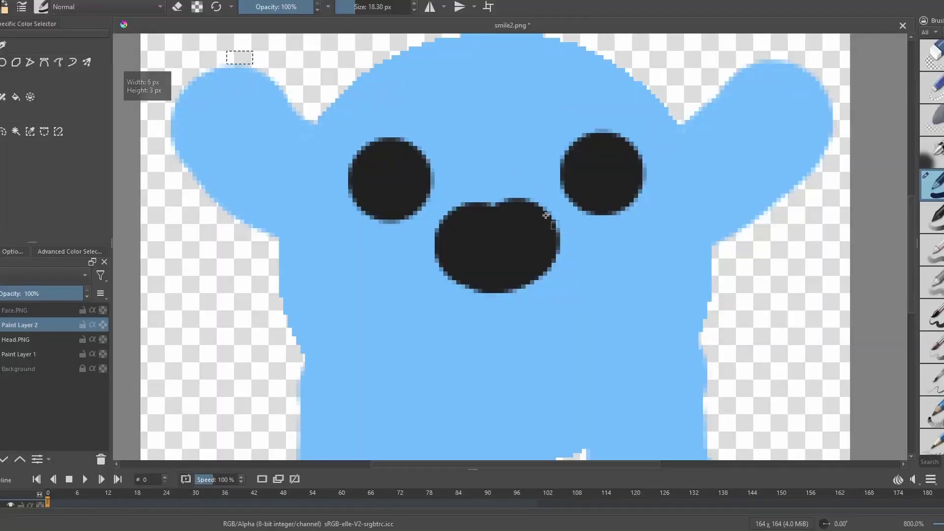
- Switch to Krita and draw a rectangular selection around the blue character's left eye in smile2.png
{"action": "scroll", "coordinate": [612, 283], "scroll_direction": "down", "scroll_amount": 3}
{"action": "scroll", "coordinate": [591, 286], "scroll_direction": "down", "scroll_amount": 2}
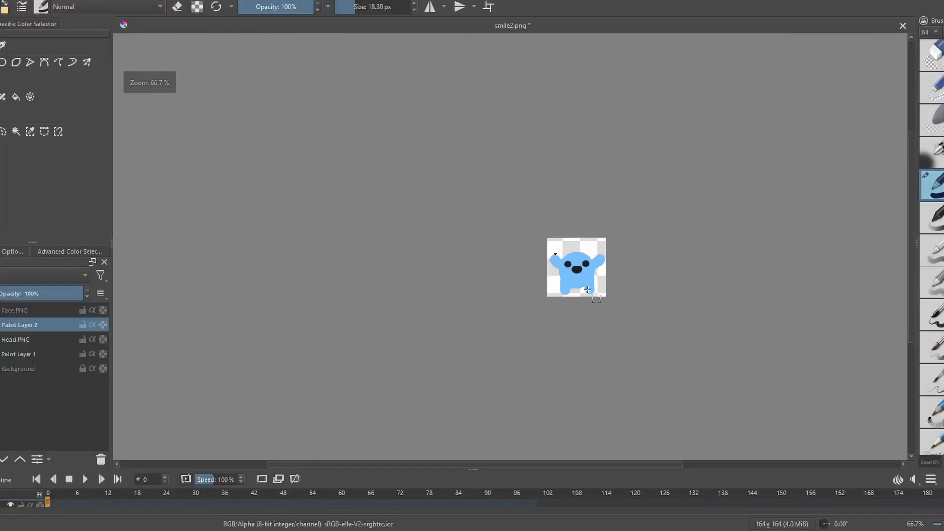
{"action": "scroll", "coordinate": [588, 289], "scroll_direction": "up", "scroll_amount": 4}
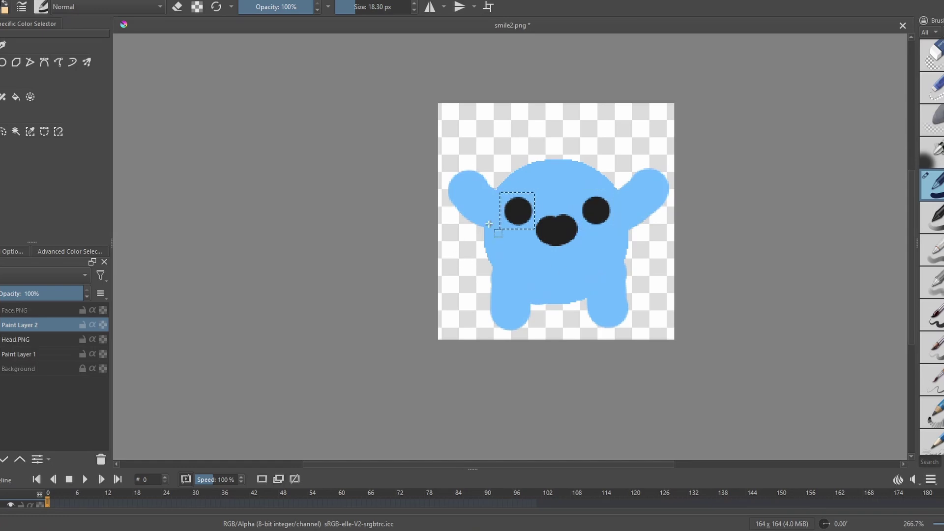
{"action": "left_click_drag", "start_coordinate": [512, 124], "coordinate": [557, 143]}
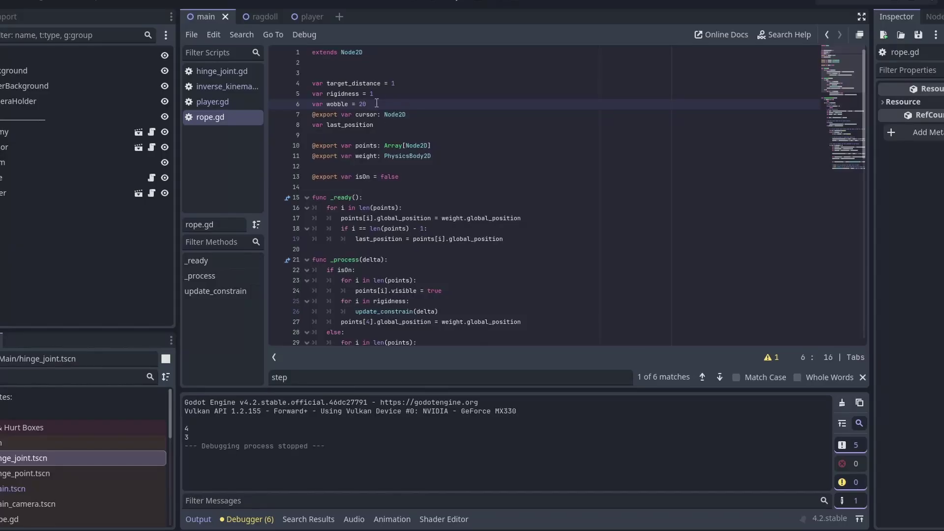
- Switch to Godot, set the rigidness variable in rope.gd to 2, save the script and run the project
{"action": "left_click", "coordinate": [372, 94]}
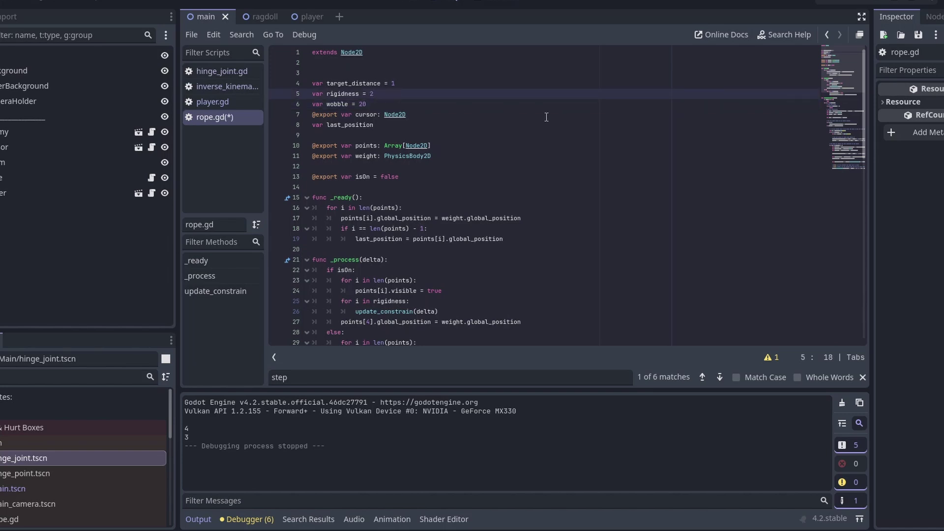
{"action": "key", "text": "ctrl+s"}
{"action": "left_click", "coordinate": [825, 2]}
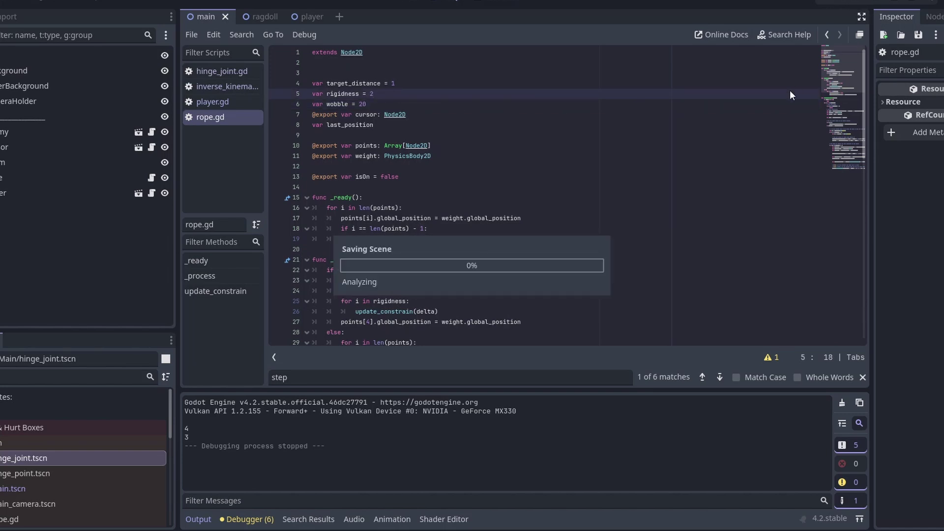